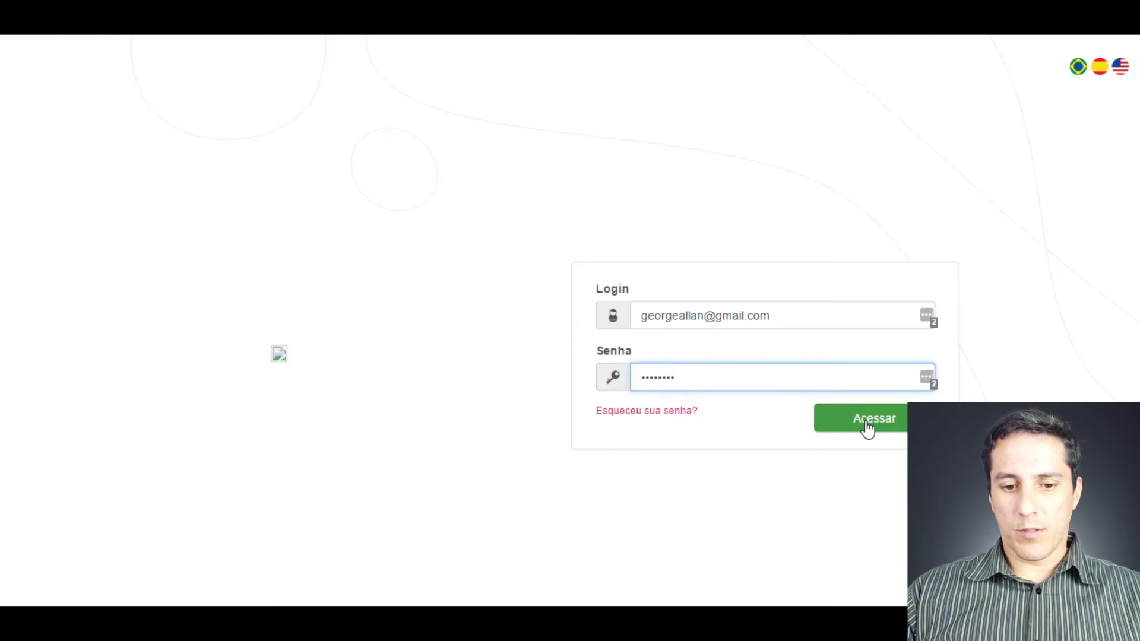
# Sign in to the platform, dismiss the server status notice and open the documents area
pyautogui.click(866, 426)
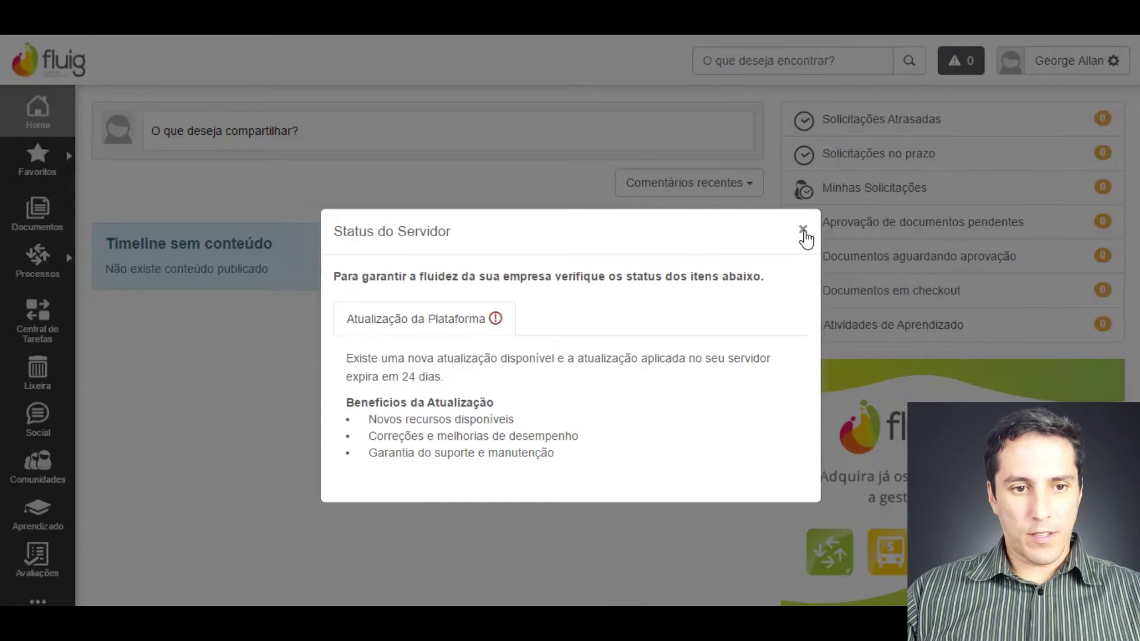
pyautogui.click(803, 231)
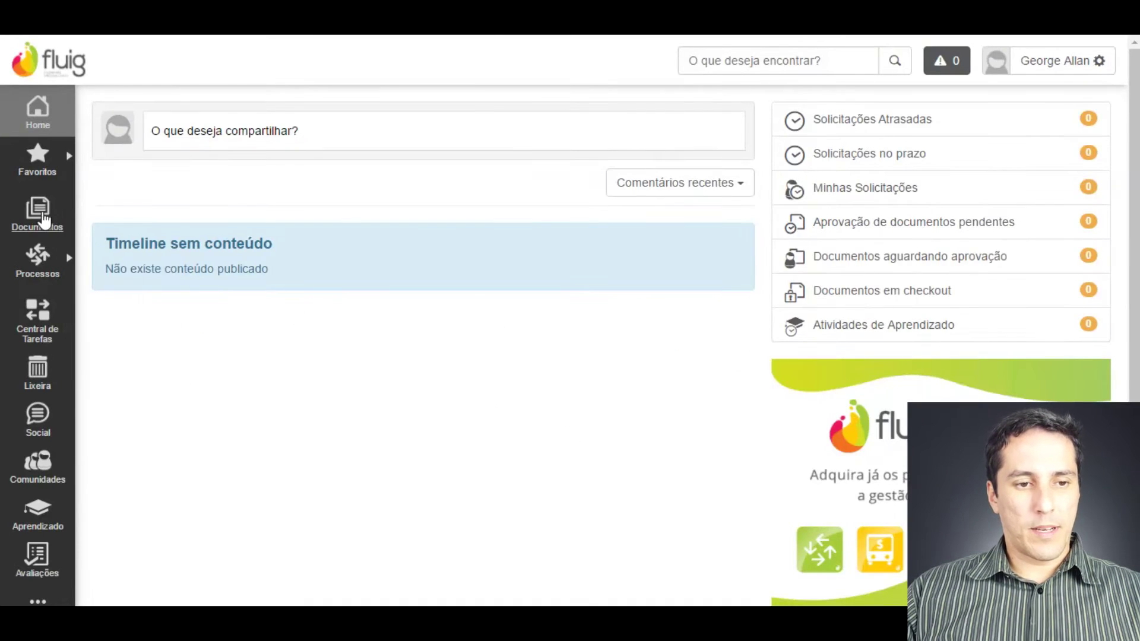
pyautogui.click(43, 219)
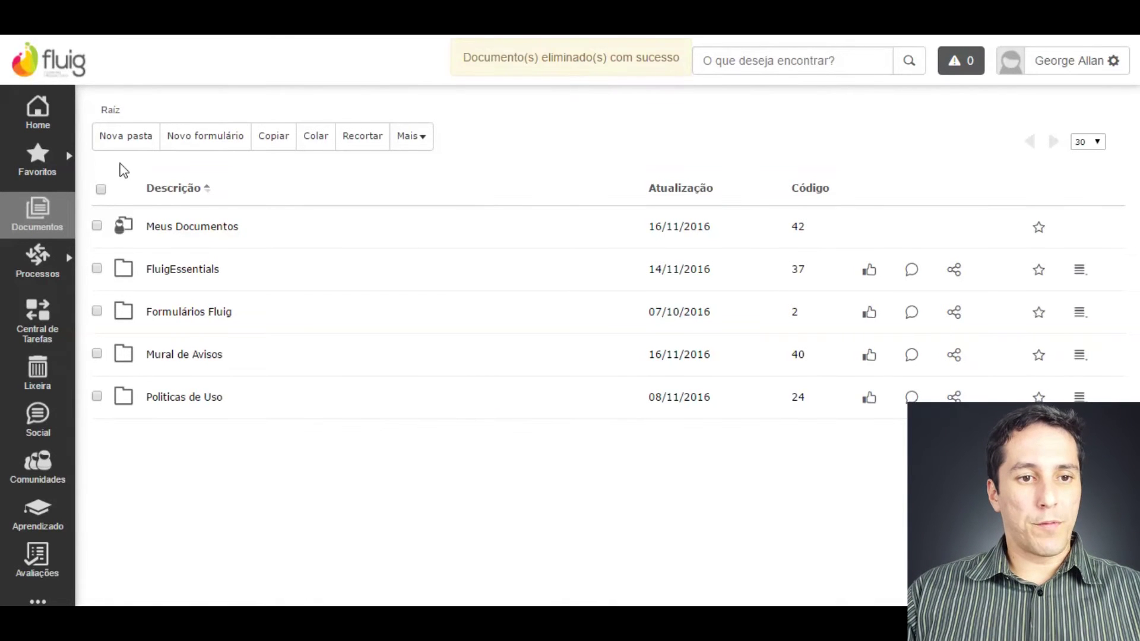
# Create a new folder named TESTE FLUIG USERFUNCTION in the document root
pyautogui.click(132, 147)
pyautogui.write('TESTE FLUIG USERFUNCTION')
pyautogui.press('Return')
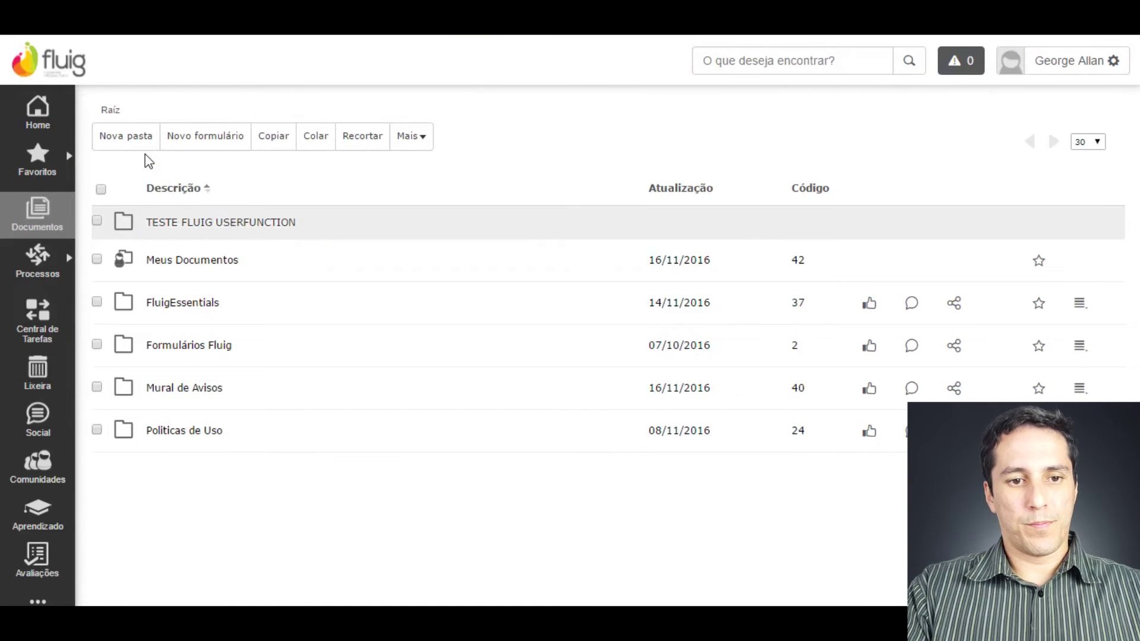
# Open the security permissions in the properties of the TESTE FLUIG USERFUNCTION folder
pyautogui.moveTo(203, 234)
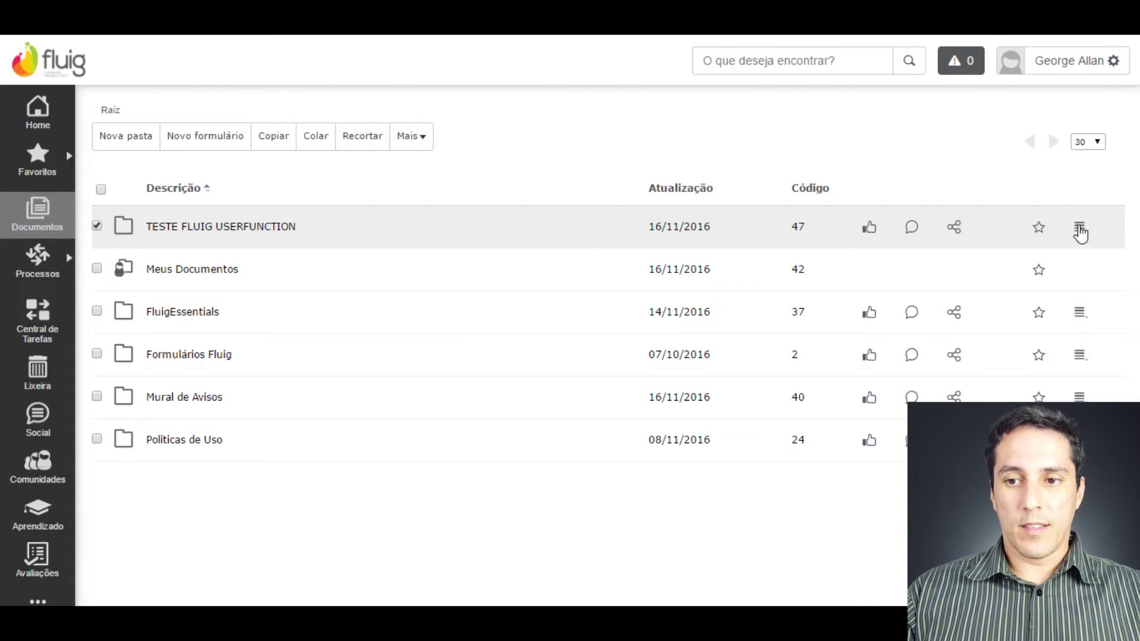
pyautogui.click(1079, 234)
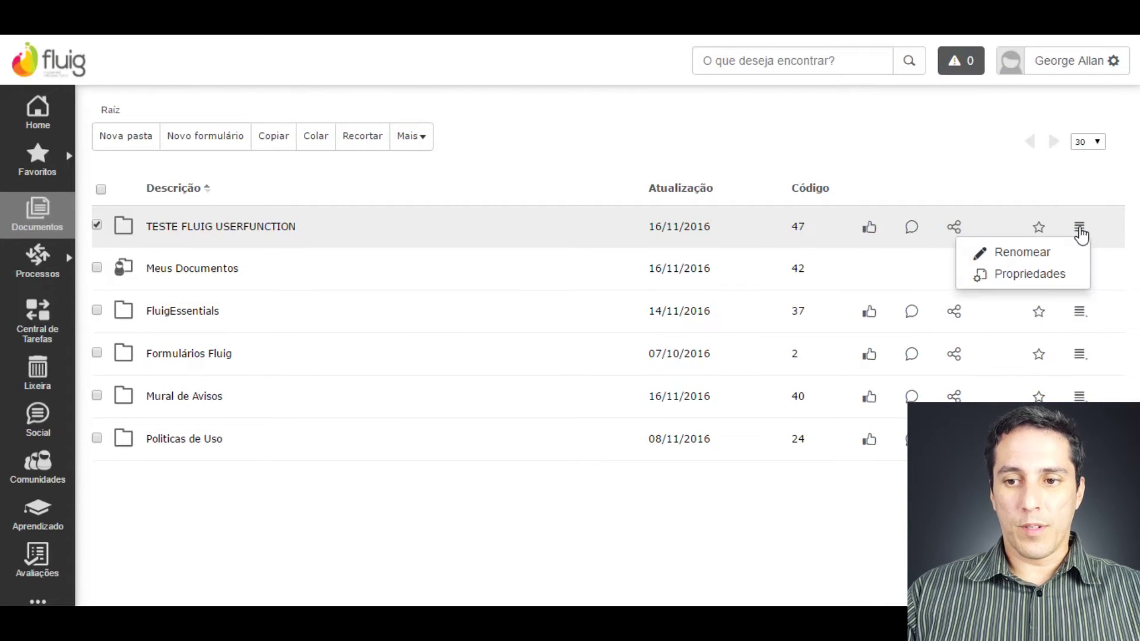
pyautogui.click(1044, 276)
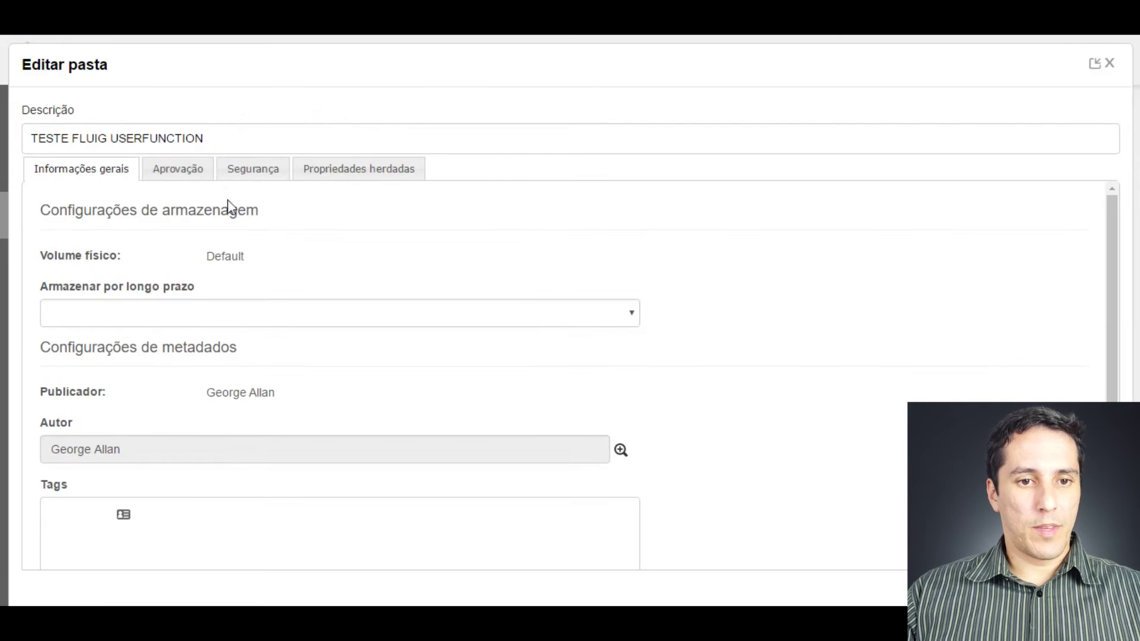
pyautogui.click(262, 174)
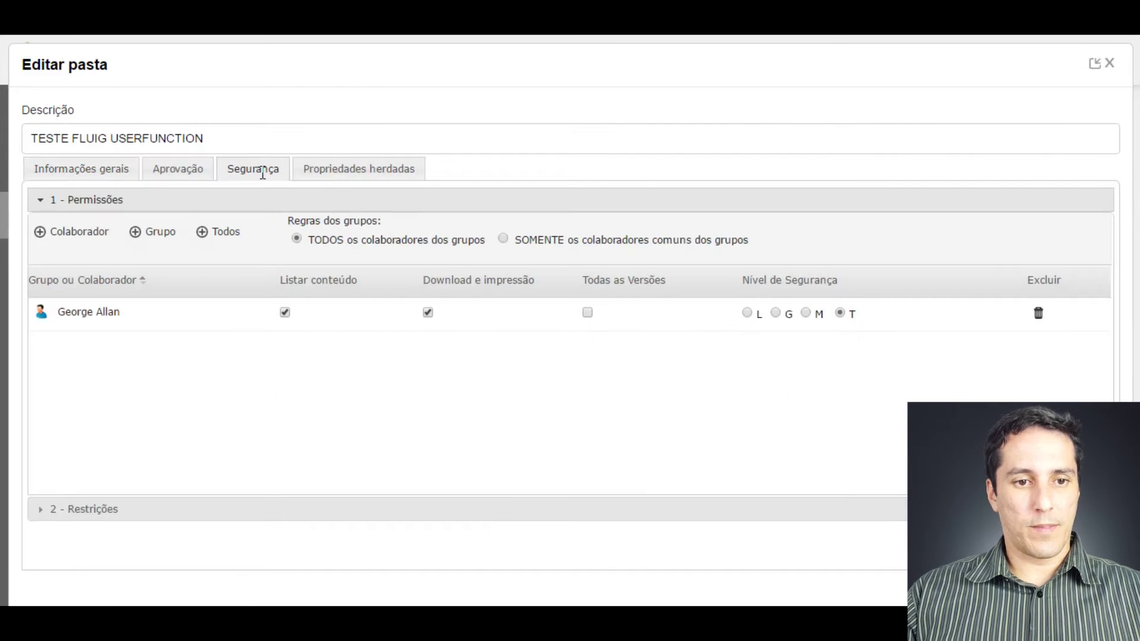
pyautogui.click(42, 203)
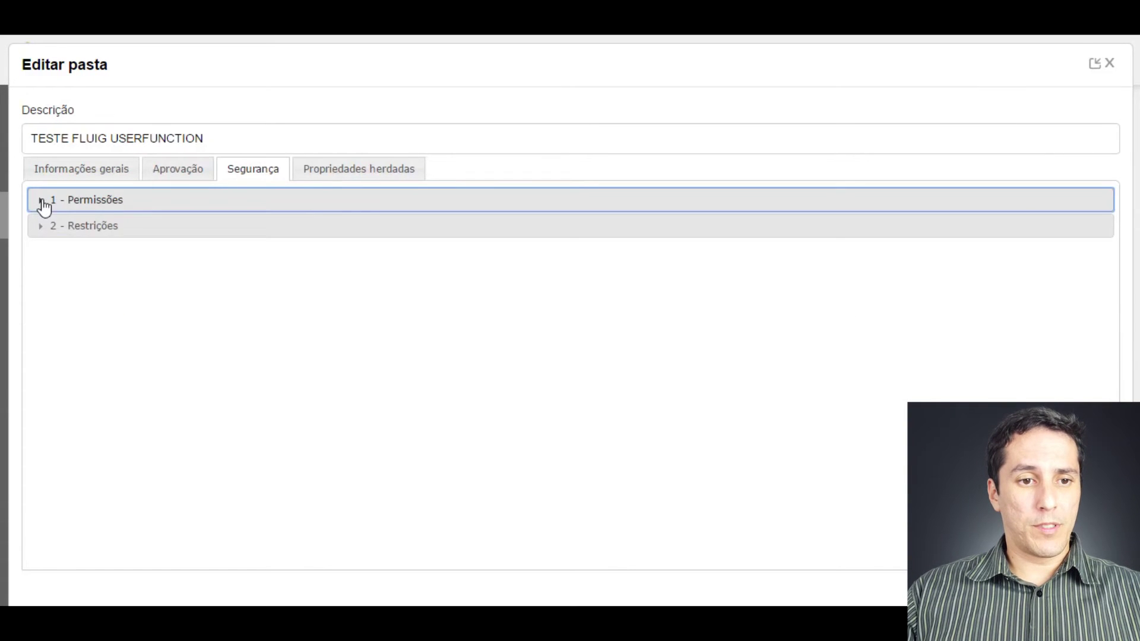
pyautogui.click(43, 203)
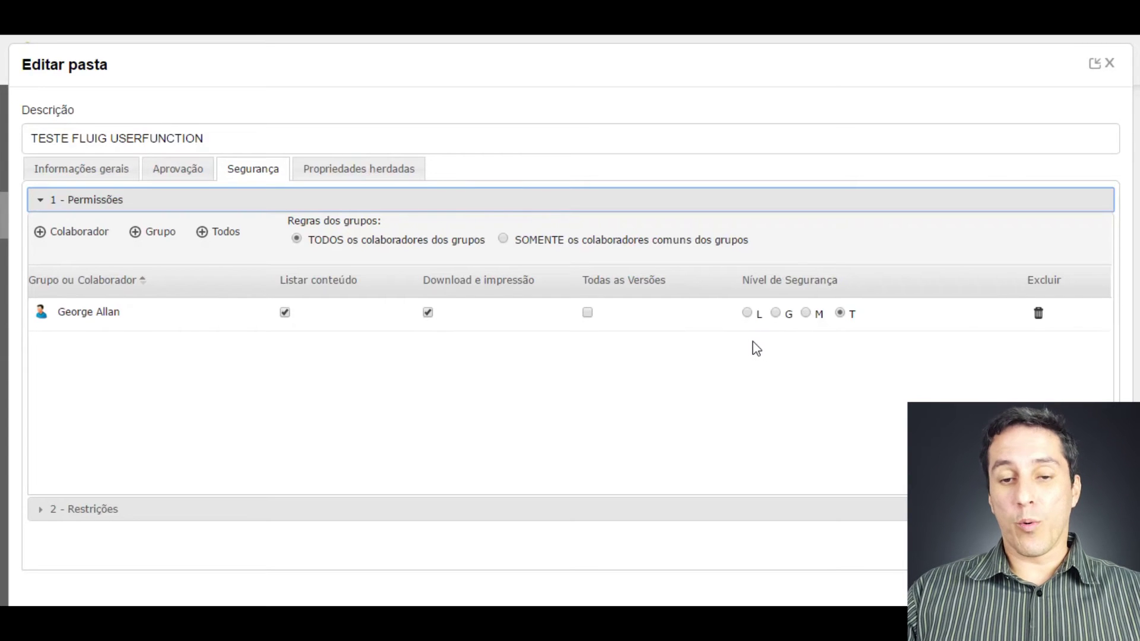
# Try the L, G and M security levels for the folder owner's permission, and set it back to T
pyautogui.click(747, 313)
pyautogui.click(776, 313)
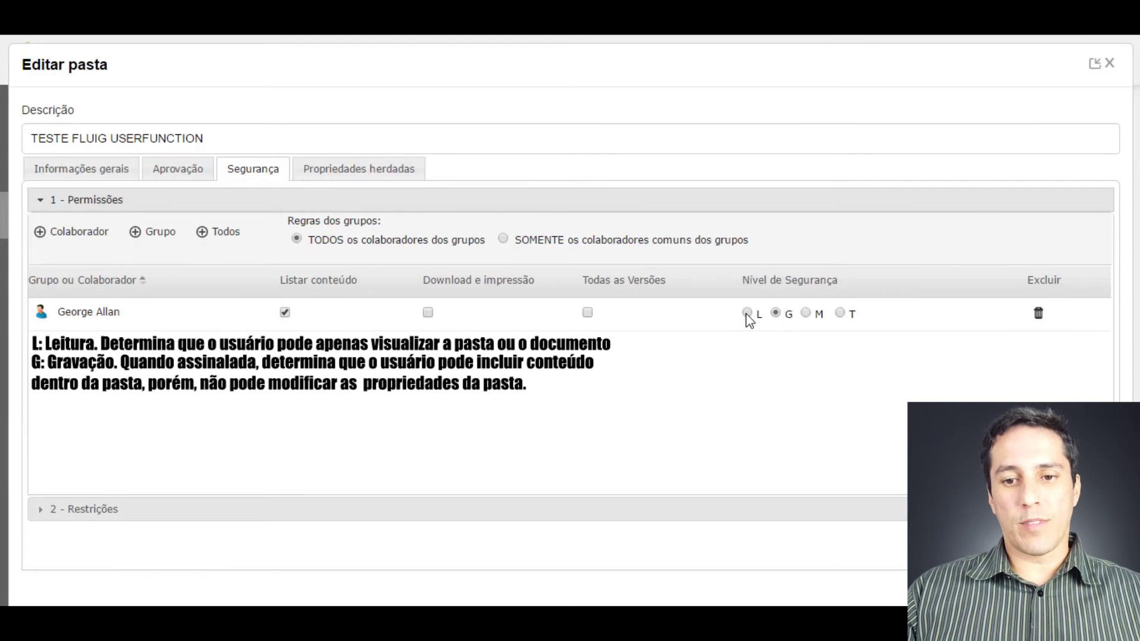
pyautogui.click(776, 313)
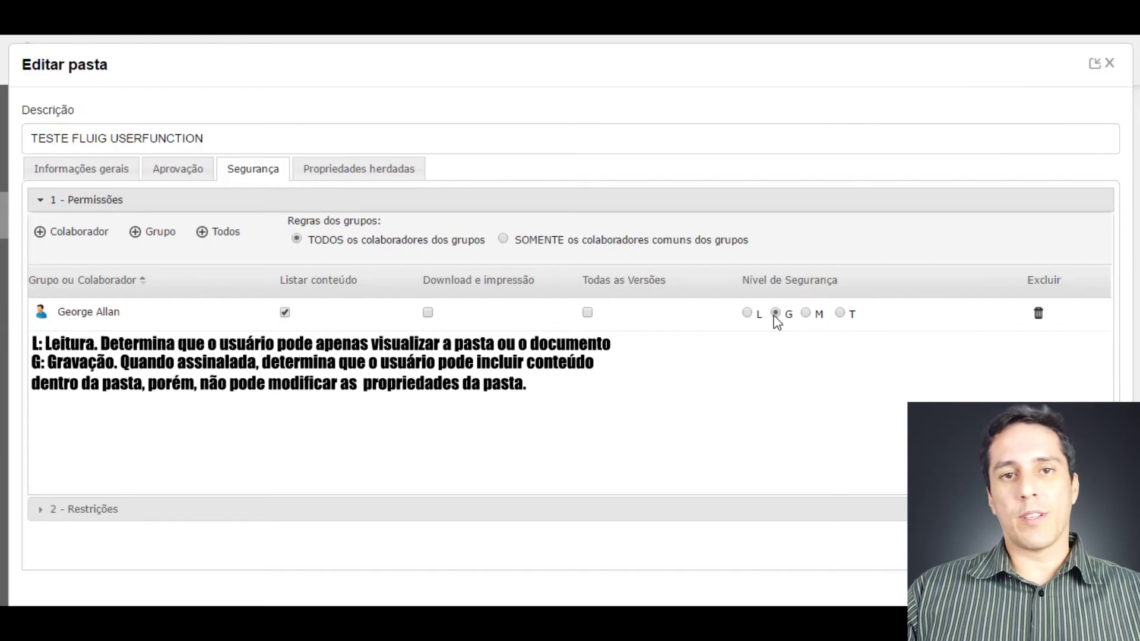
pyautogui.click(806, 313)
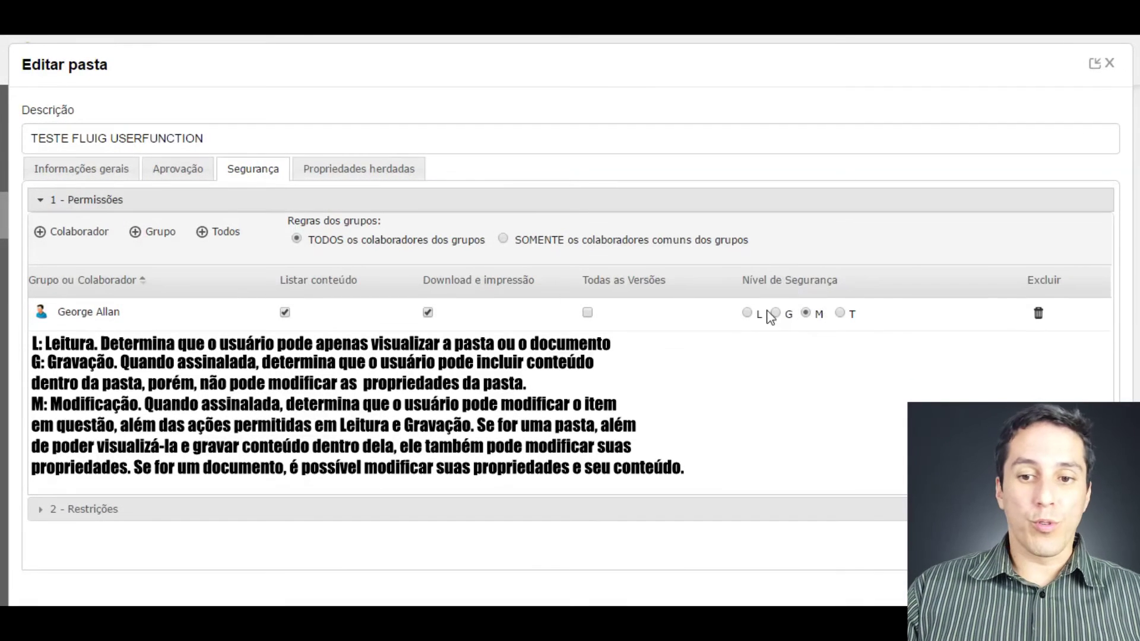
pyautogui.click(841, 314)
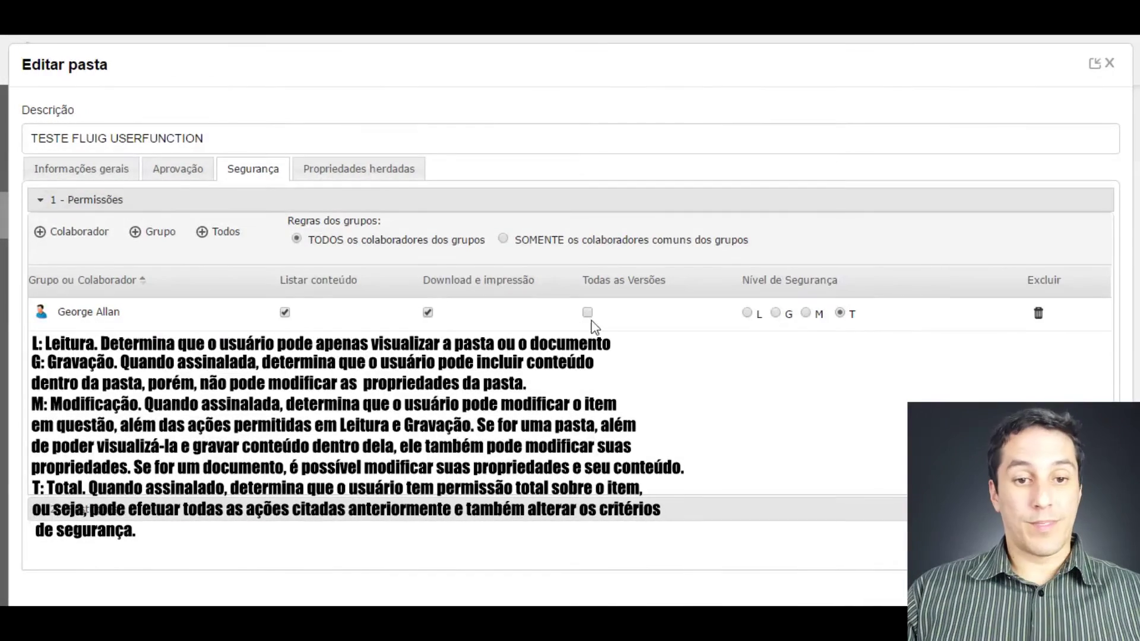
# Add Usuario 1 as a collaborator in the folder's permissions
pyautogui.click(80, 232)
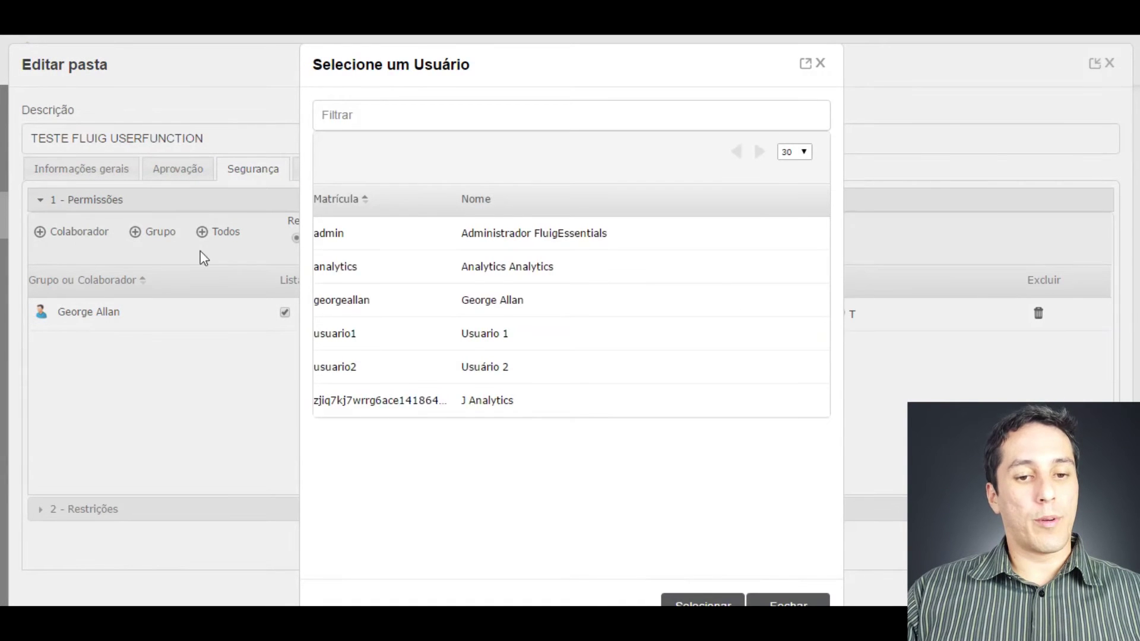
pyautogui.doubleClick(379, 336)
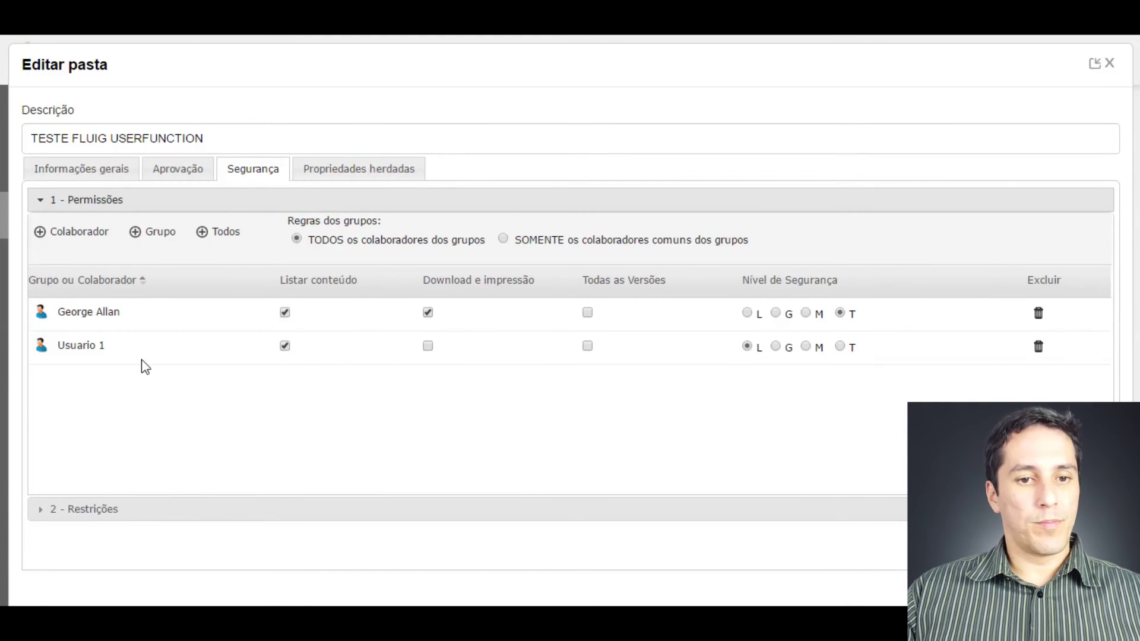
pyautogui.click(42, 202)
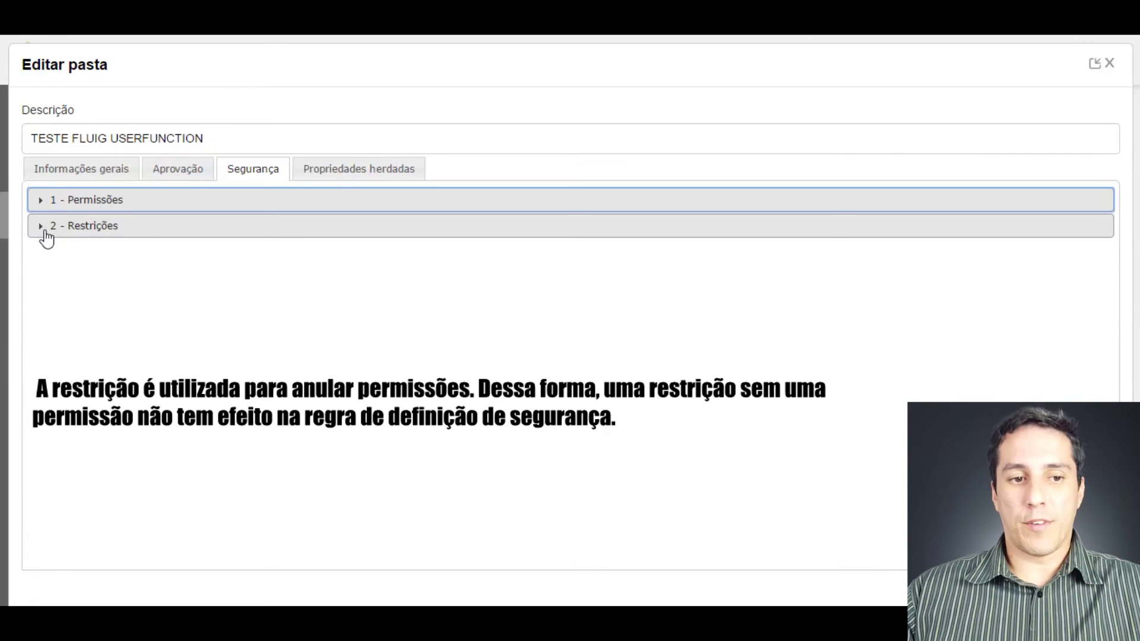
# Add Usuário 2 to the folder's restrictions with security level G and content listing restricted
pyautogui.click(41, 231)
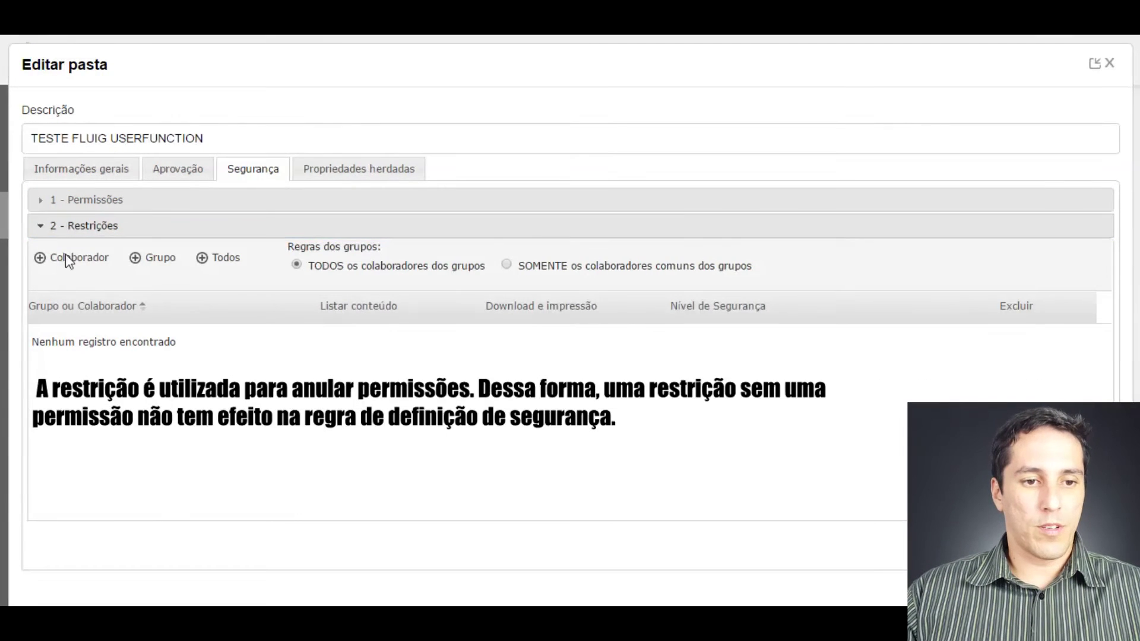
pyautogui.click(67, 260)
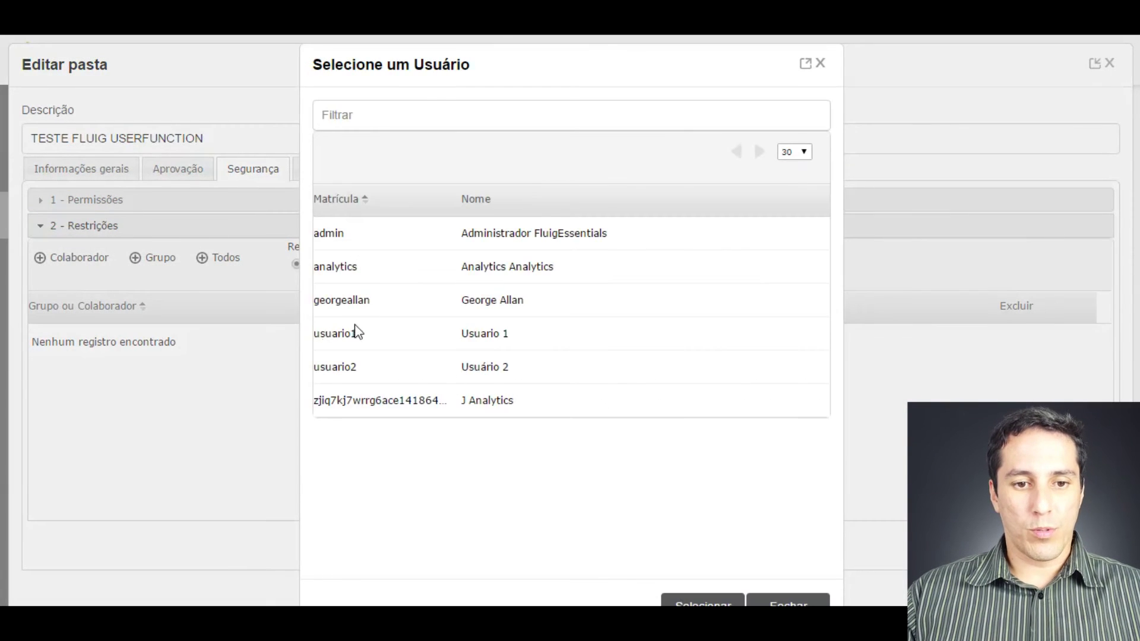
pyautogui.doubleClick(353, 364)
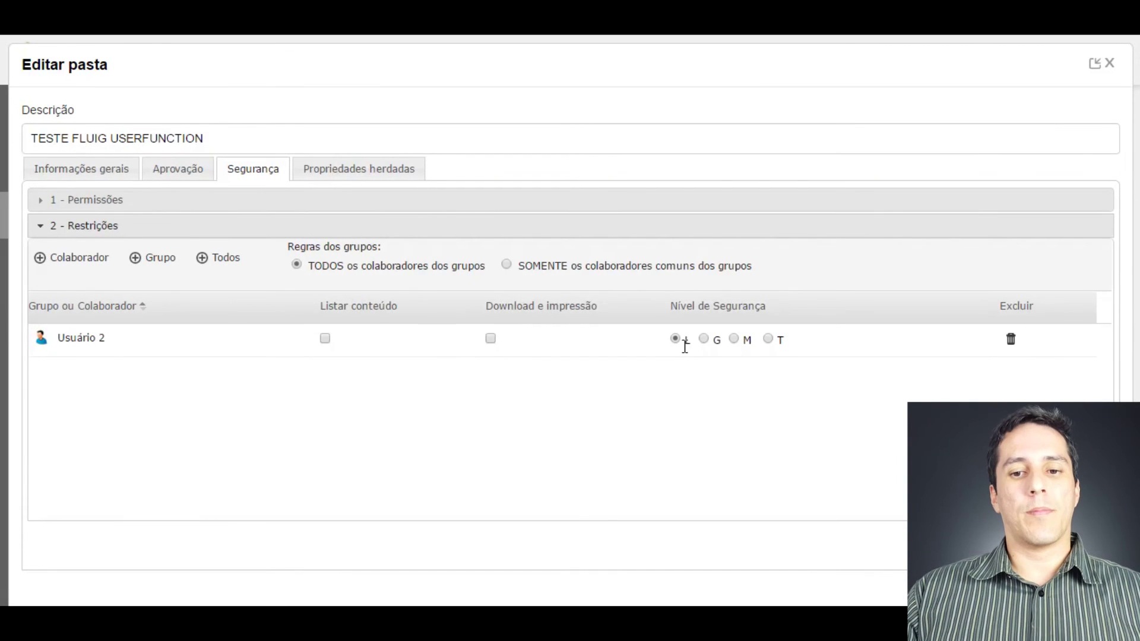
pyautogui.click(703, 339)
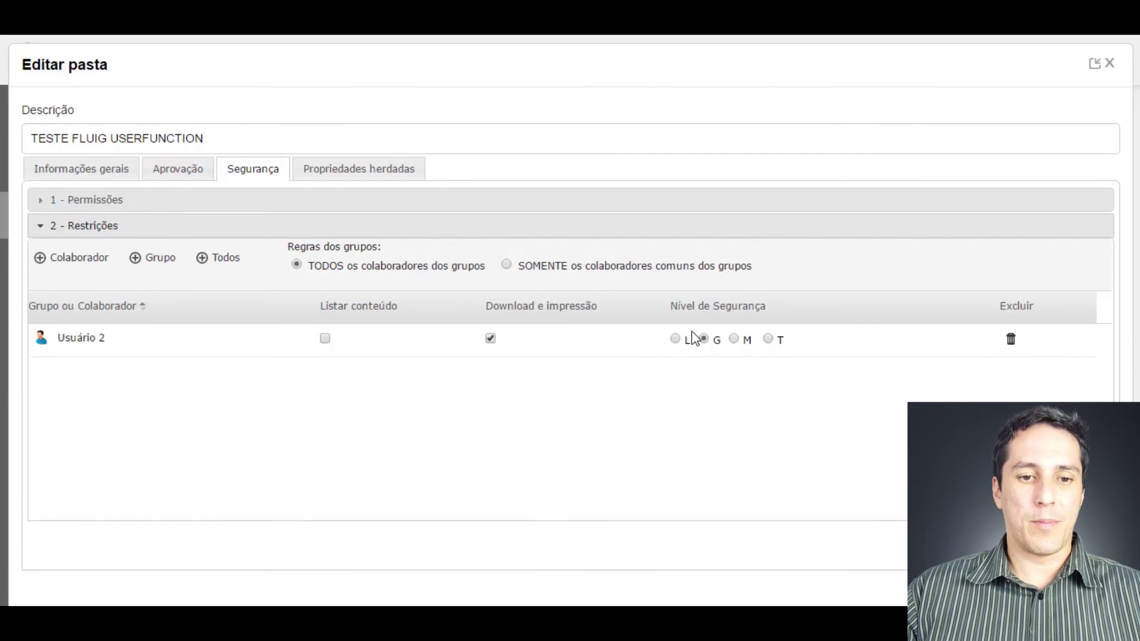
pyautogui.click(325, 340)
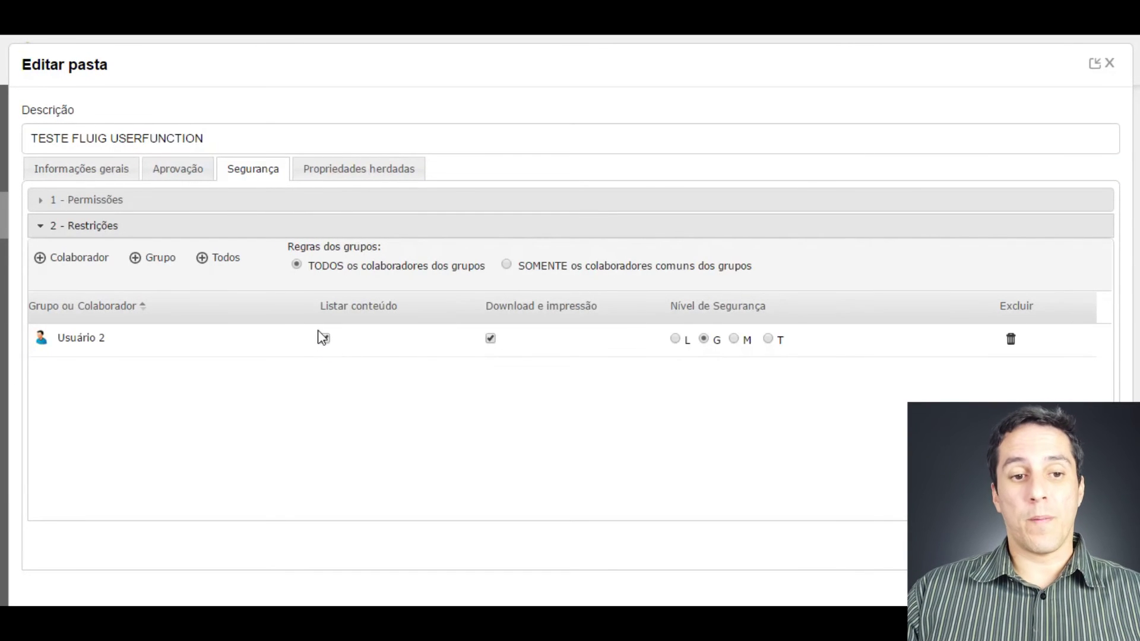
# Review the folder's permission and restriction lists, and save its security settings
pyautogui.click(98, 202)
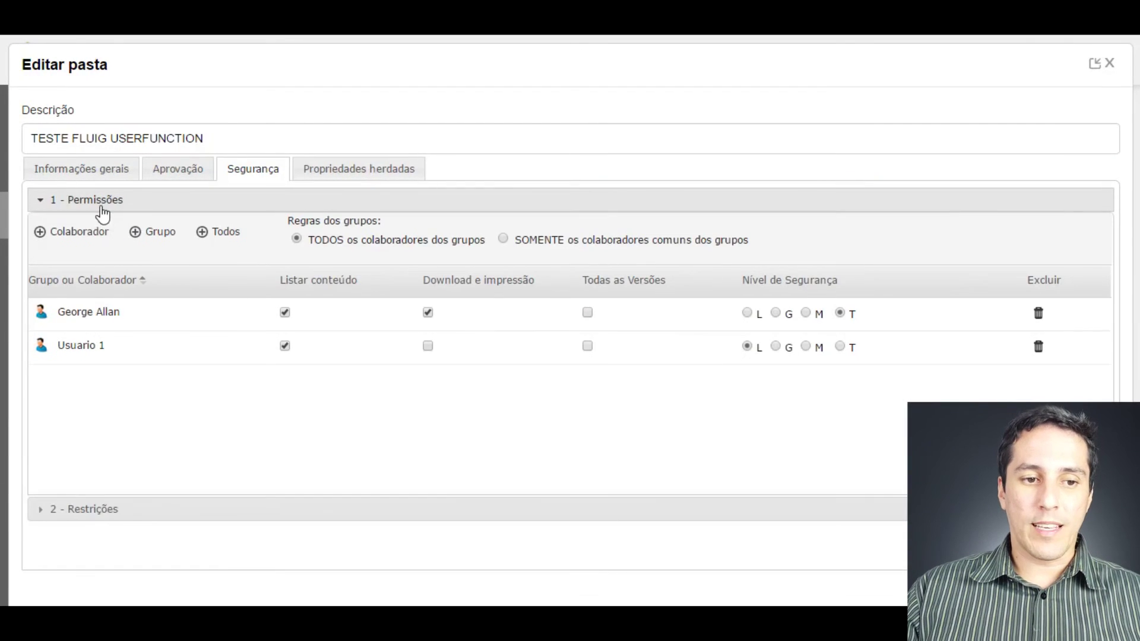
pyautogui.click(96, 198)
pyautogui.click(86, 228)
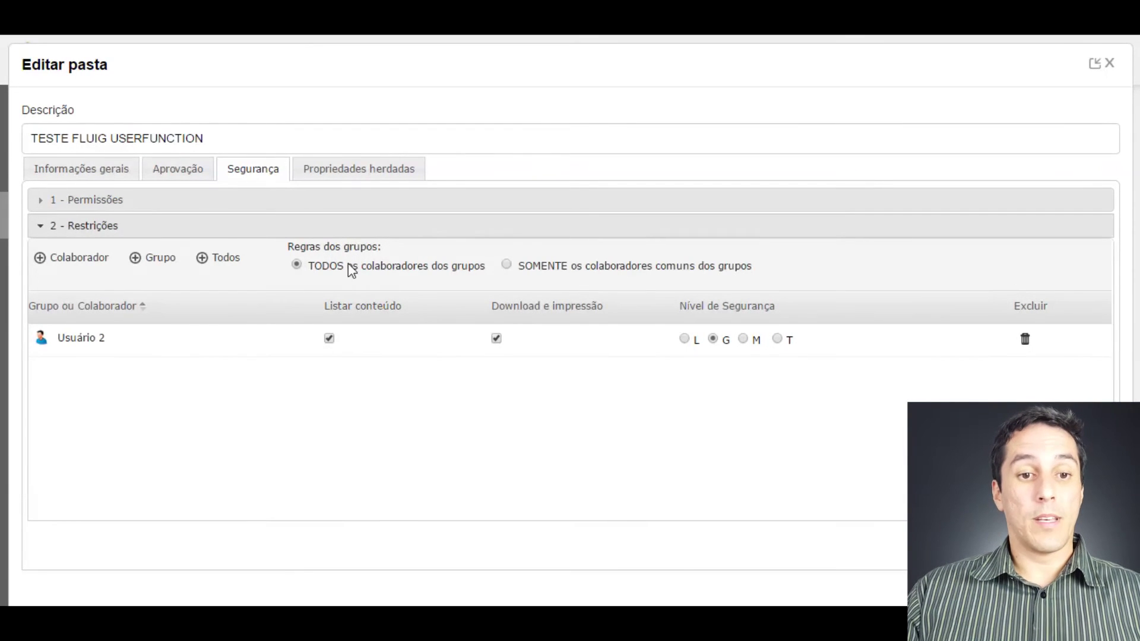
pyautogui.click(114, 202)
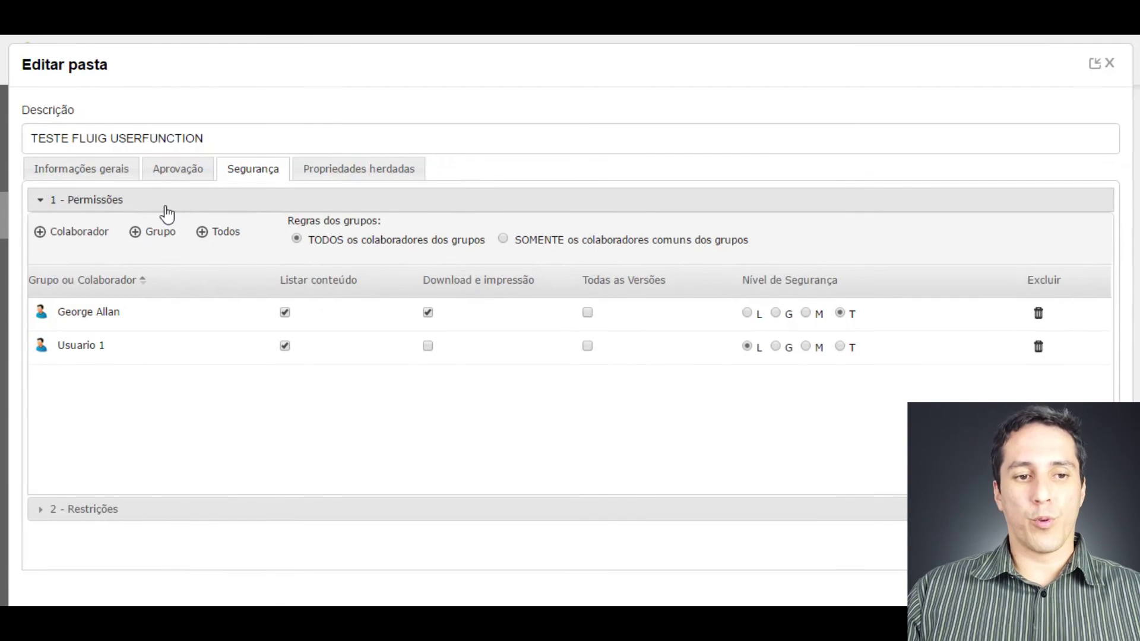
pyautogui.click(84, 203)
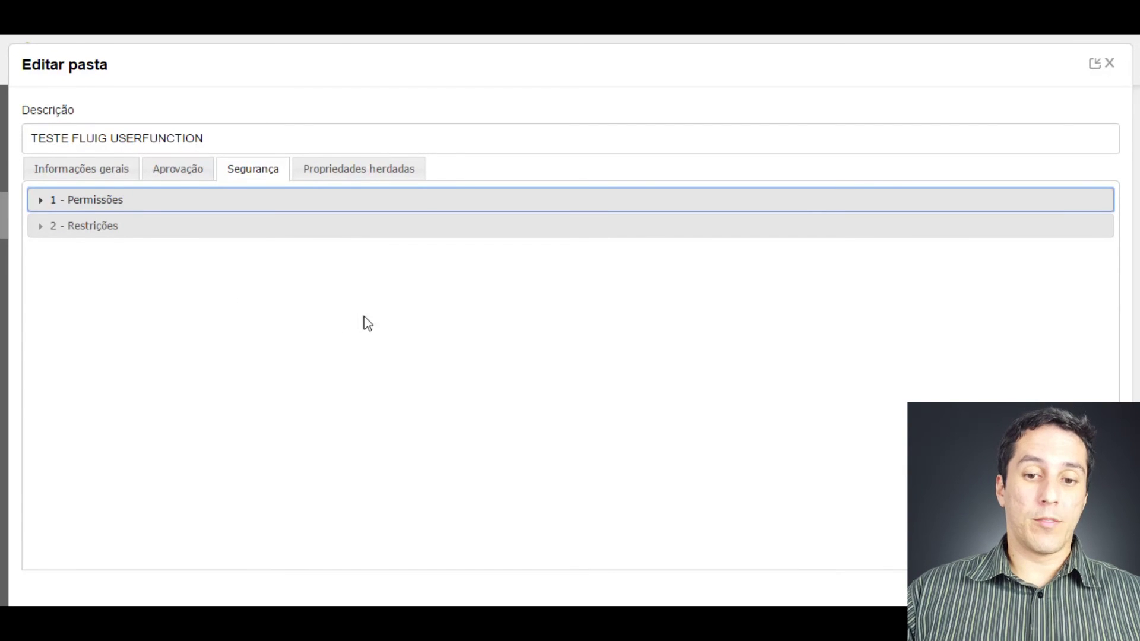
pyautogui.click(395, 602)
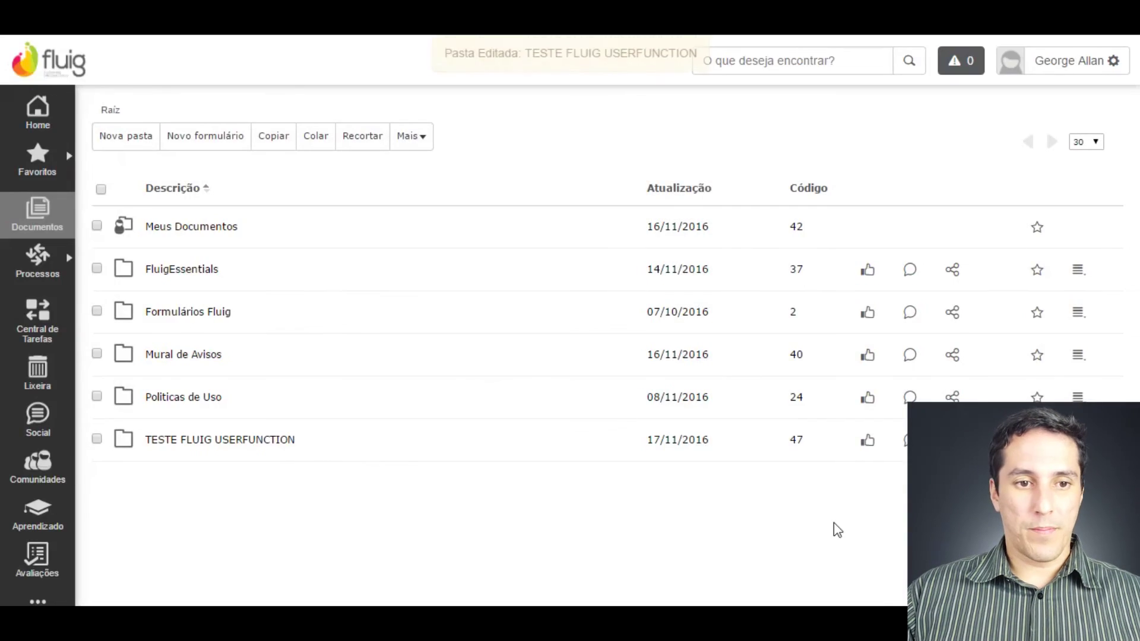
# Create a subfolder named SUBPASTA USERFUNCTION inside the TESTE FLUIG USERFUNCTION folder
pyautogui.click(213, 441)
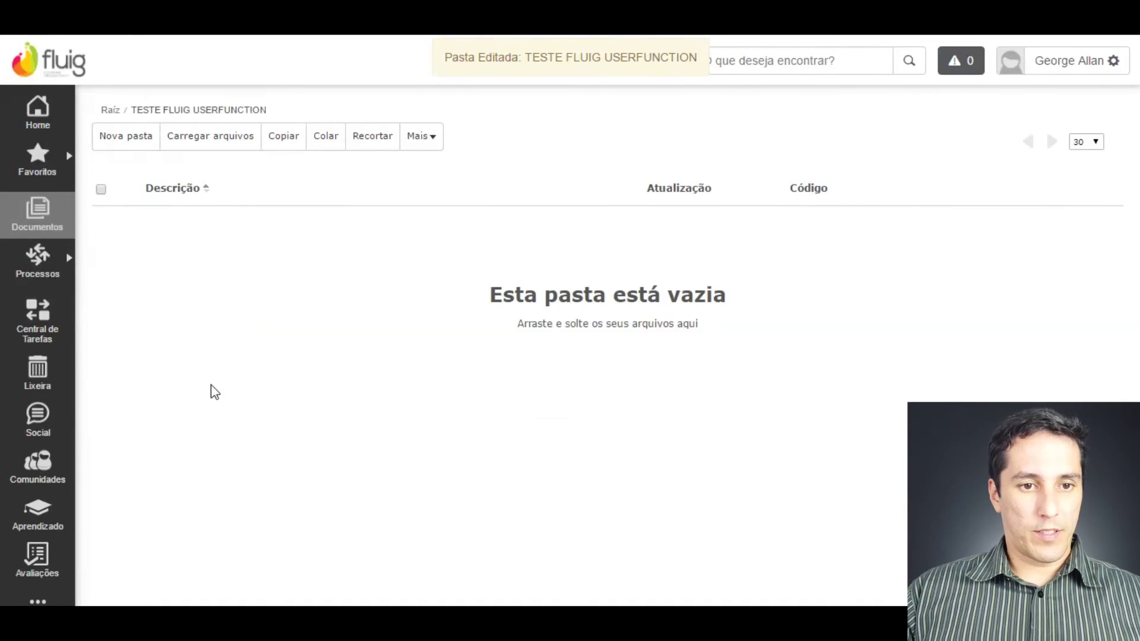
pyautogui.click(147, 146)
pyautogui.write('SUBS')
pyautogui.write('PASTA USERFU')
pyautogui.write('NCTION')
pyautogui.press('Return')
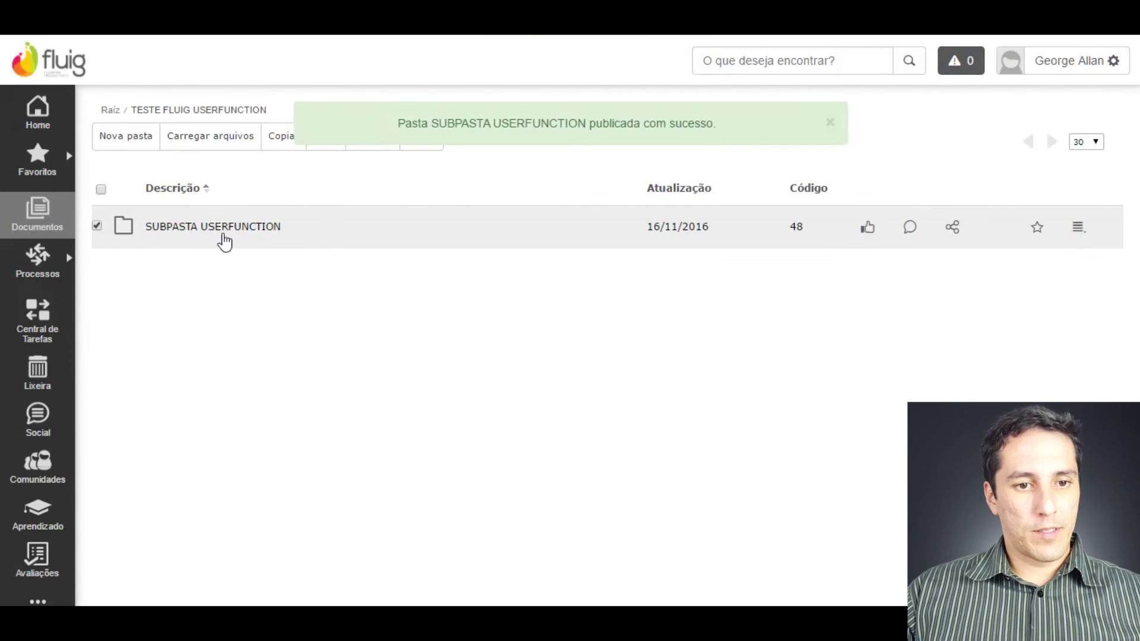
# Check the parent security inheritance in the properties of SUBPASTA USERFUNCTION, and save the subfolder
pyautogui.click(1078, 228)
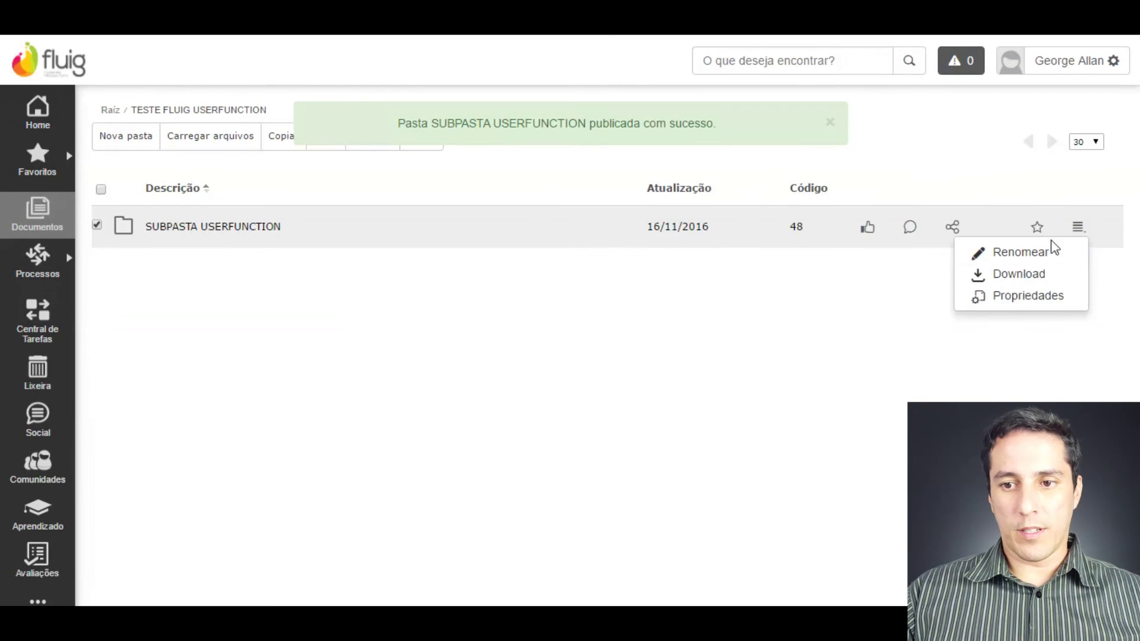
pyautogui.click(1023, 297)
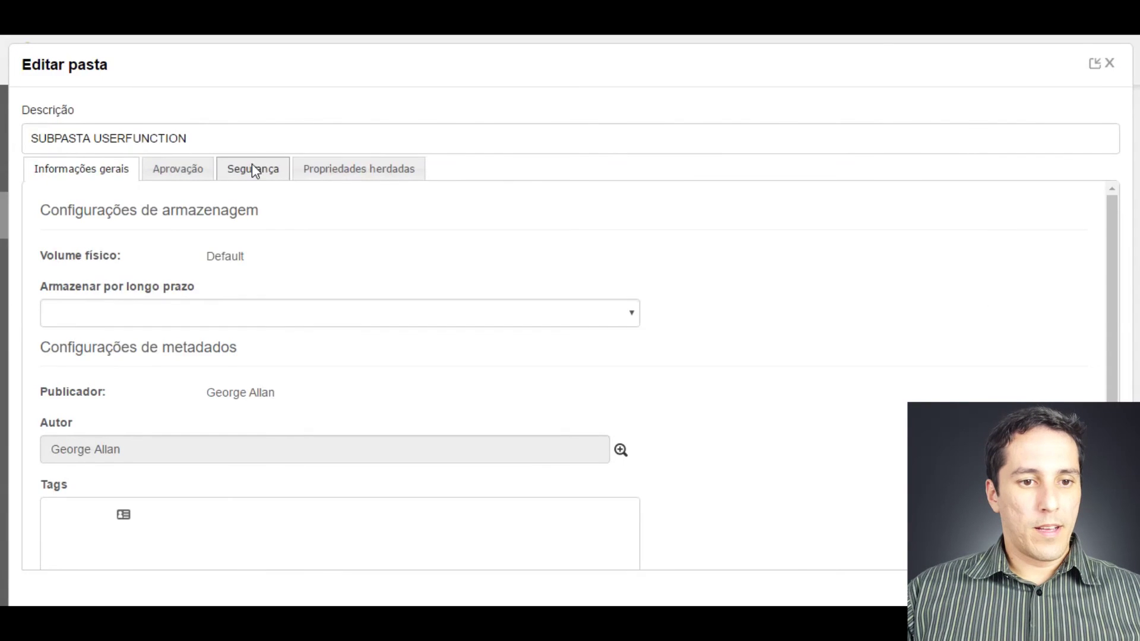
pyautogui.click(252, 170)
pyautogui.click(46, 252)
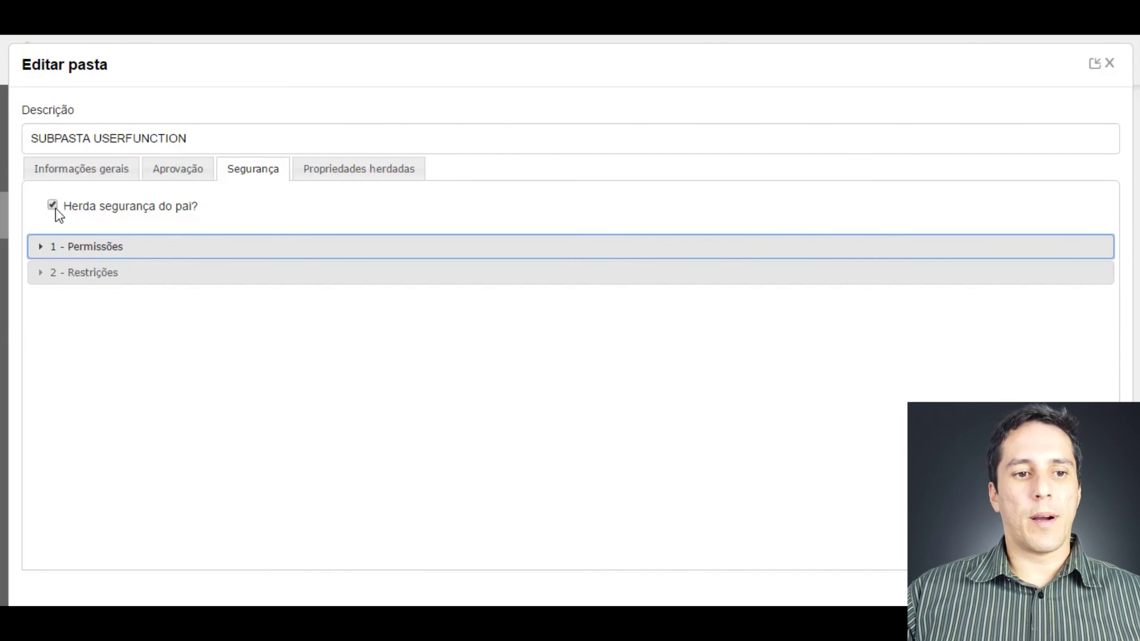
pyautogui.click(1069, 588)
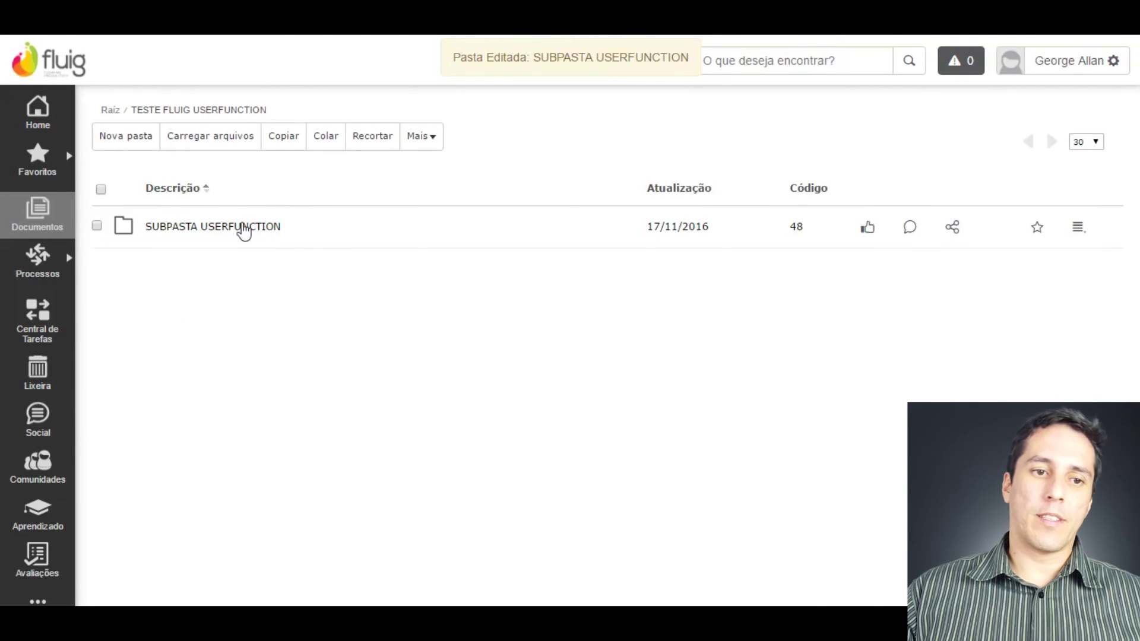
# Return to the document root and locate the TESTE FLUIG USERFUNCTION folder
pyautogui.moveTo(262, 282)
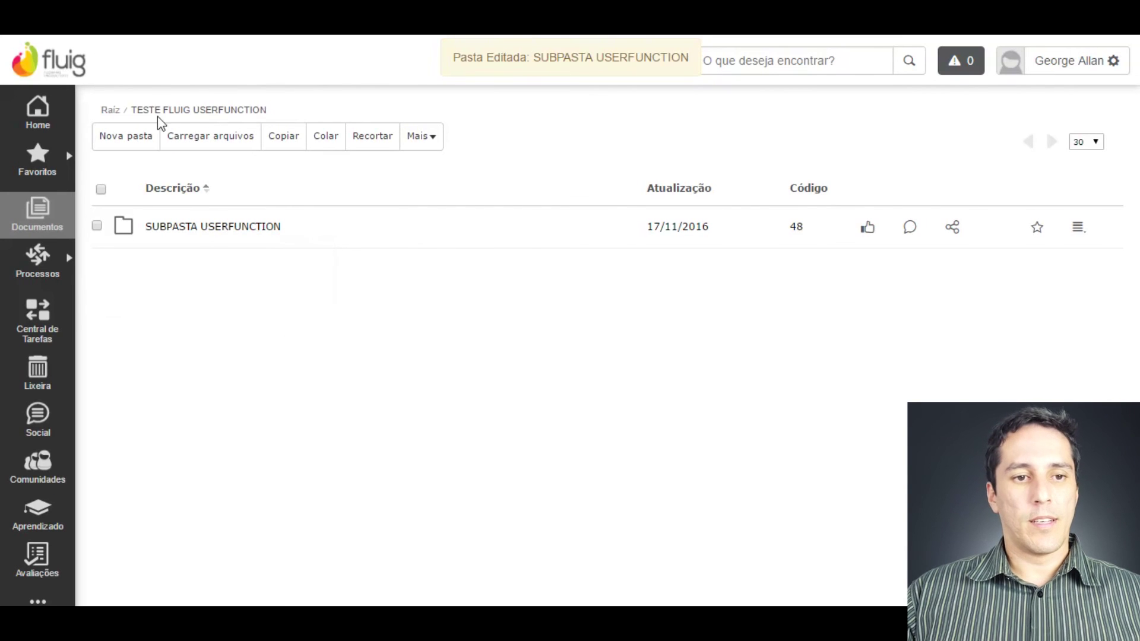
pyautogui.click(114, 113)
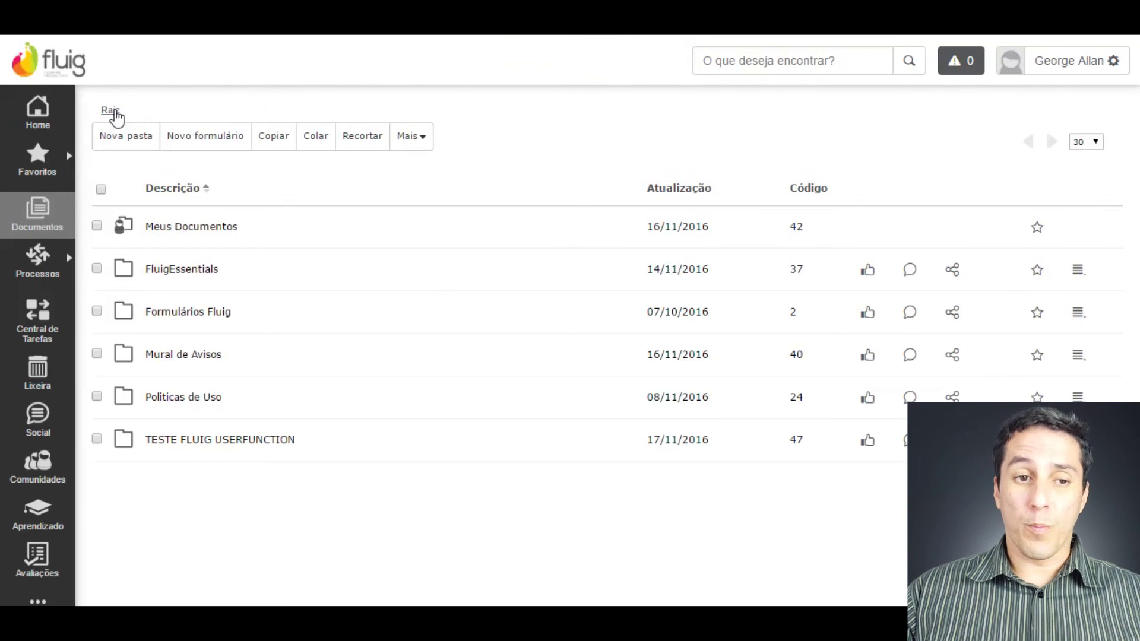
pyautogui.moveTo(208, 448)
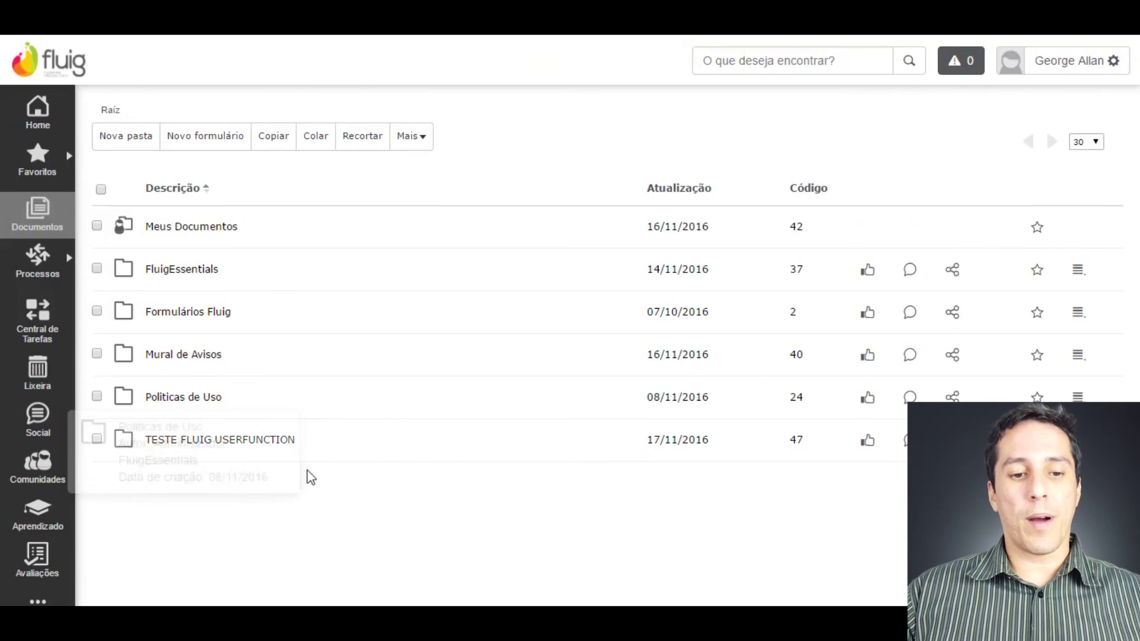